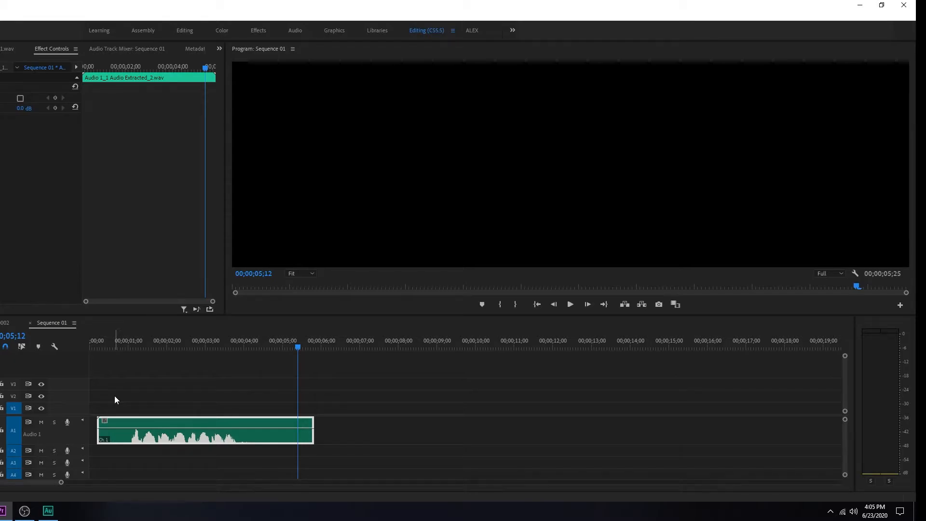
# Step: Switch to Adobe Audition to edit the extracted audio clip from Sequence 01
pyautogui.rightClick(155, 421)
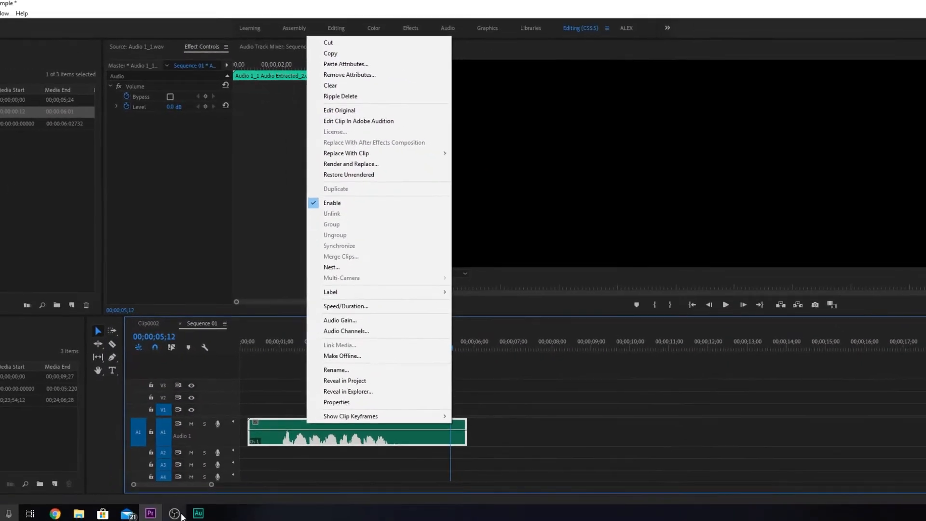
pyautogui.moveTo(198, 515)
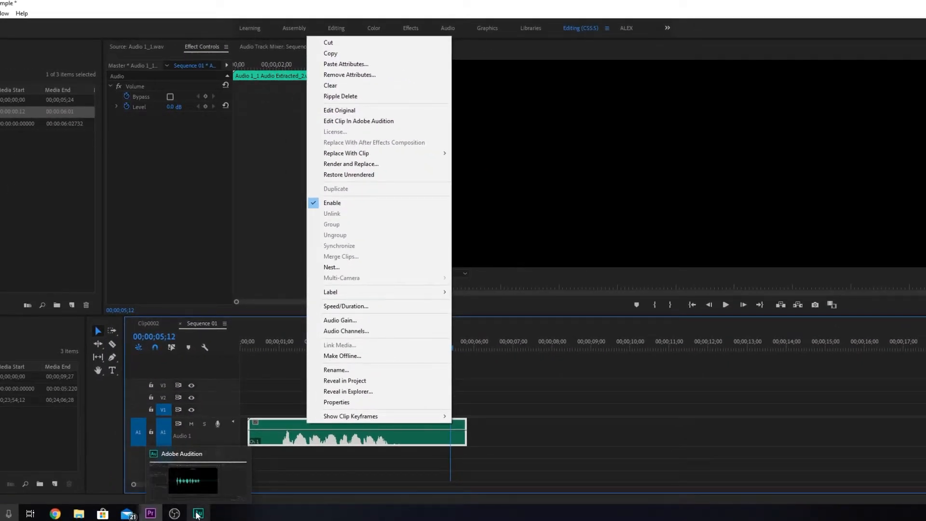
pyautogui.click(197, 515)
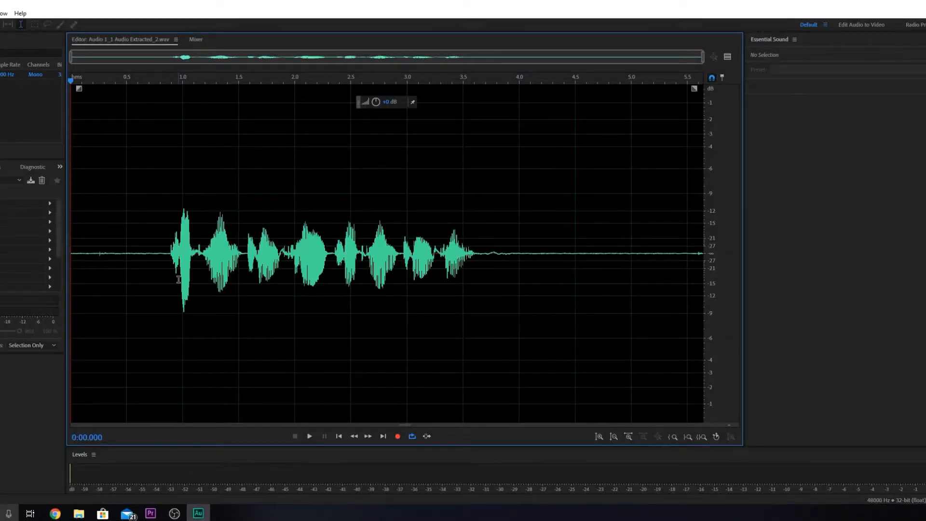
# Step: Play the recording from the start, and listen separately to its speech-free section from about 4.0 to 5.3 s
pyautogui.press('space')
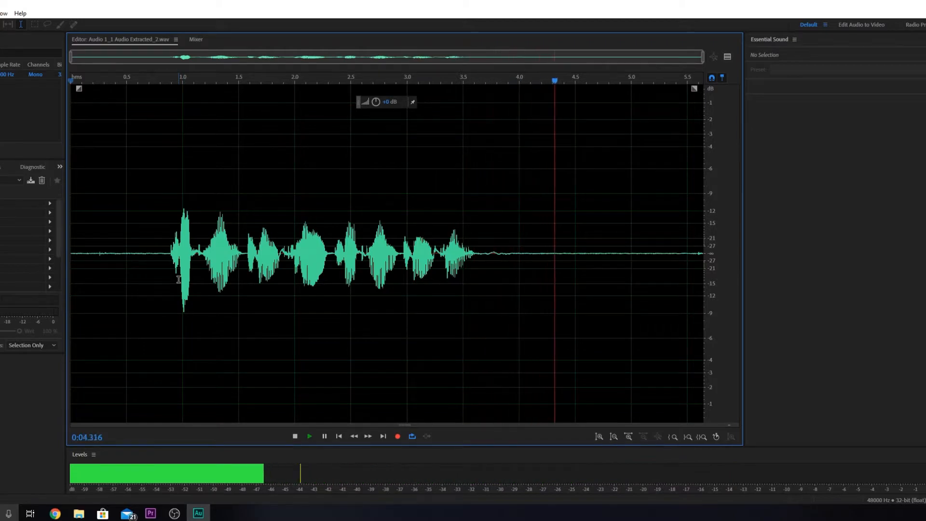
pyautogui.press('space')
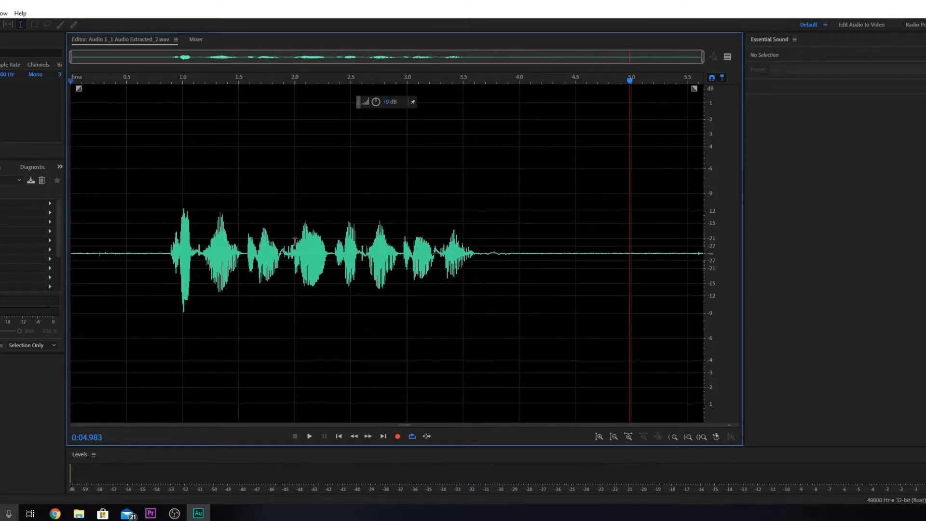
pyautogui.moveTo(521, 253); pyautogui.dragTo(661, 263)
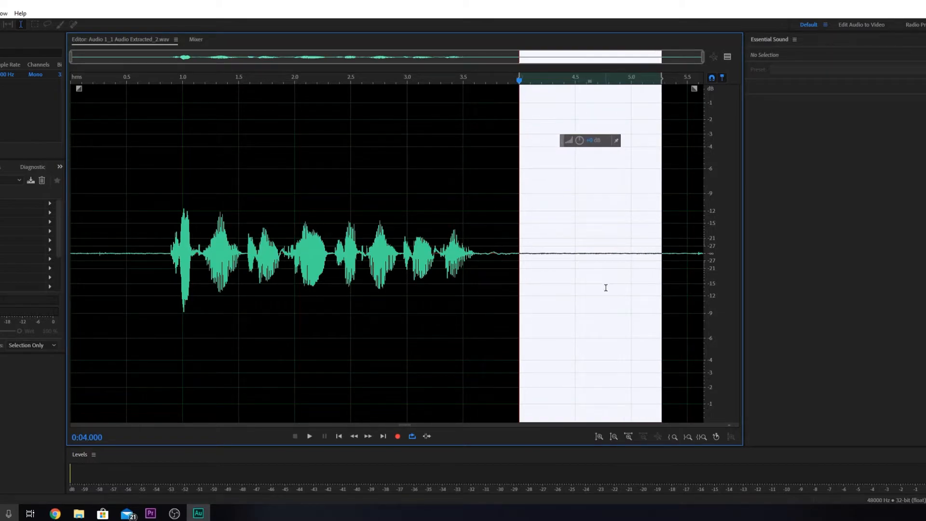
pyautogui.press('space')
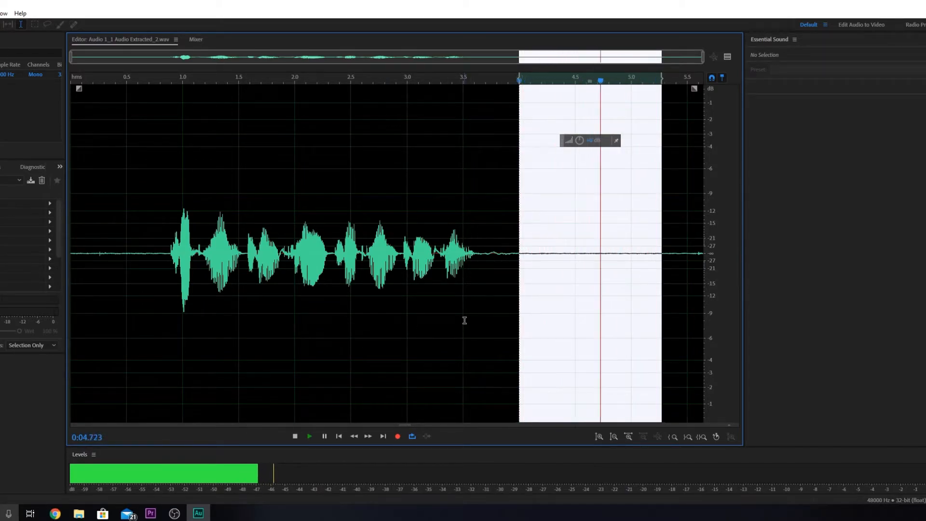
pyautogui.press('space')
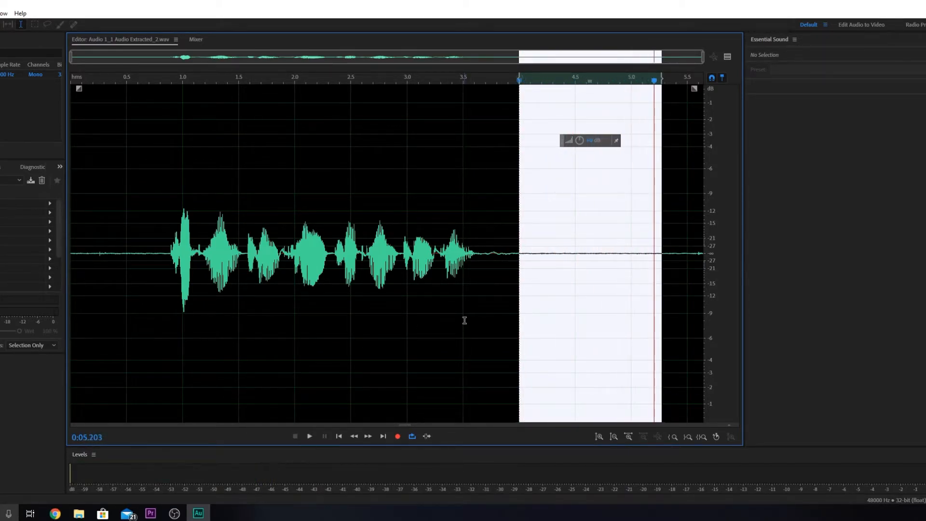
pyautogui.click(468, 317)
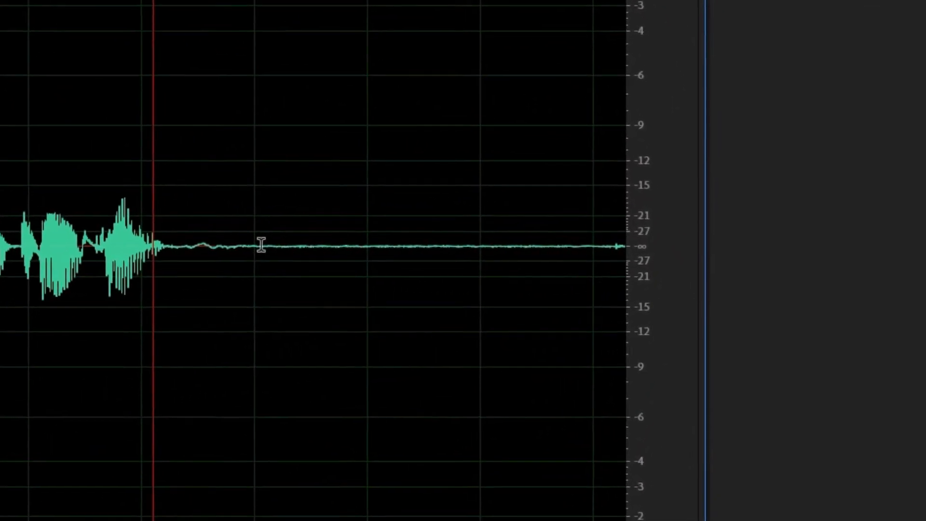
# Step: Capture a noise print for Noise Reduction (process) from the speech-free section between about 4.0 and 5.4 s
pyautogui.moveTo(519, 250); pyautogui.dragTo(574, 251)
pyautogui.moveTo(362, 242); pyautogui.dragTo(572, 262)
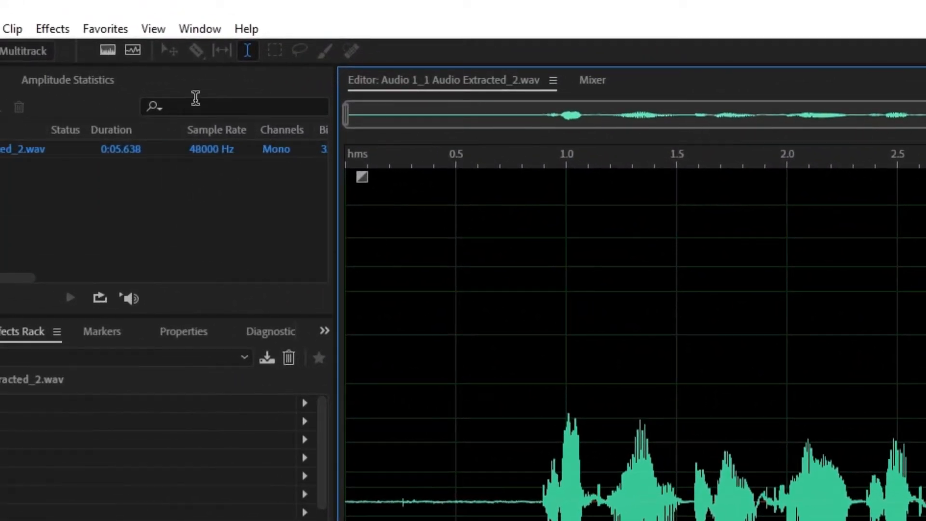
pyautogui.click(54, 29)
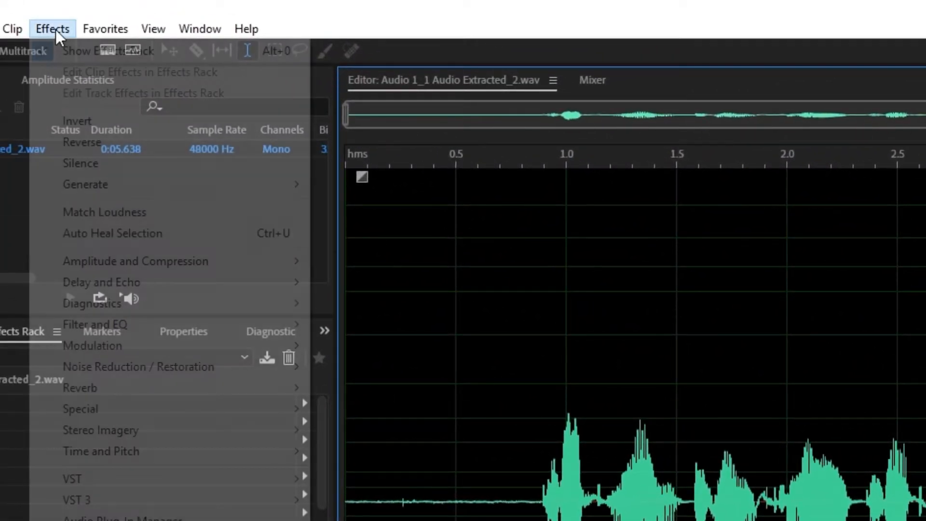
pyautogui.moveTo(187, 360)
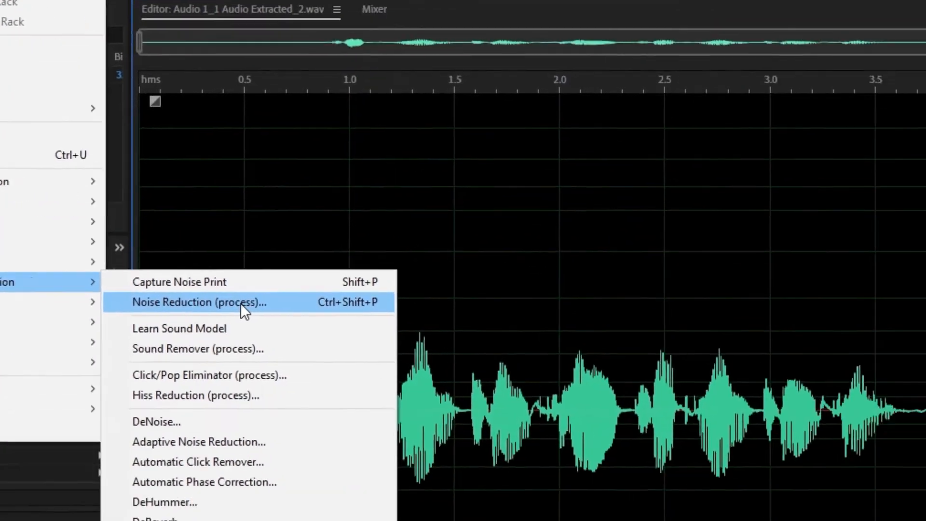
pyautogui.click(452, 389)
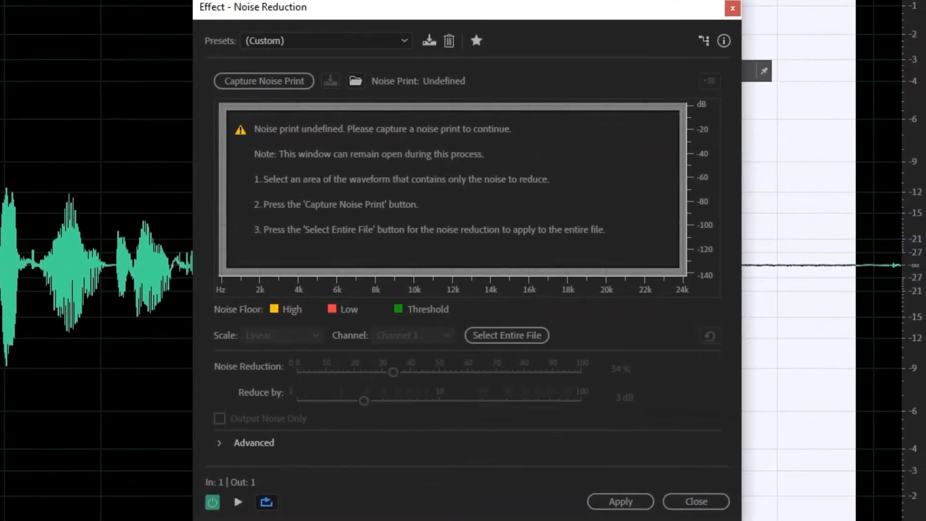
pyautogui.click(241, 88)
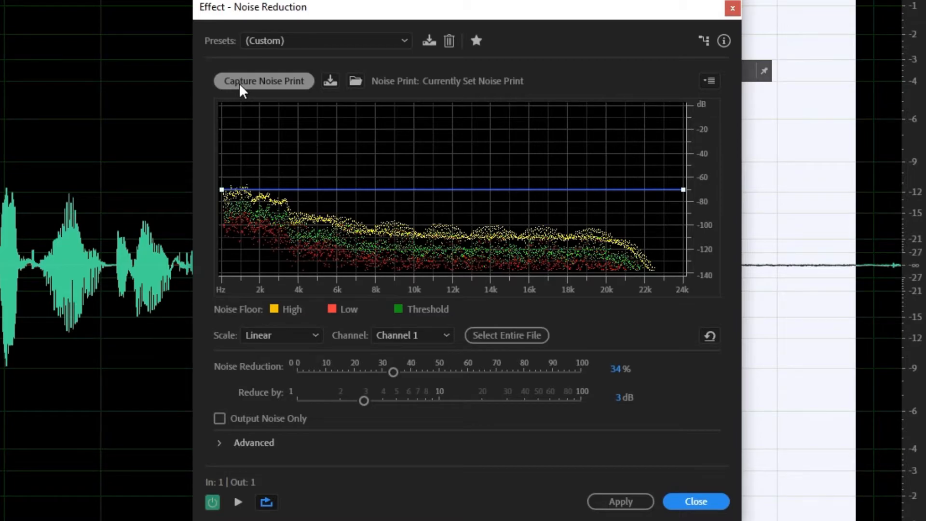
# Step: Preview the noise section while setting Noise Reduction to 60% and Reduce by to 3.3 dB
pyautogui.press('space')
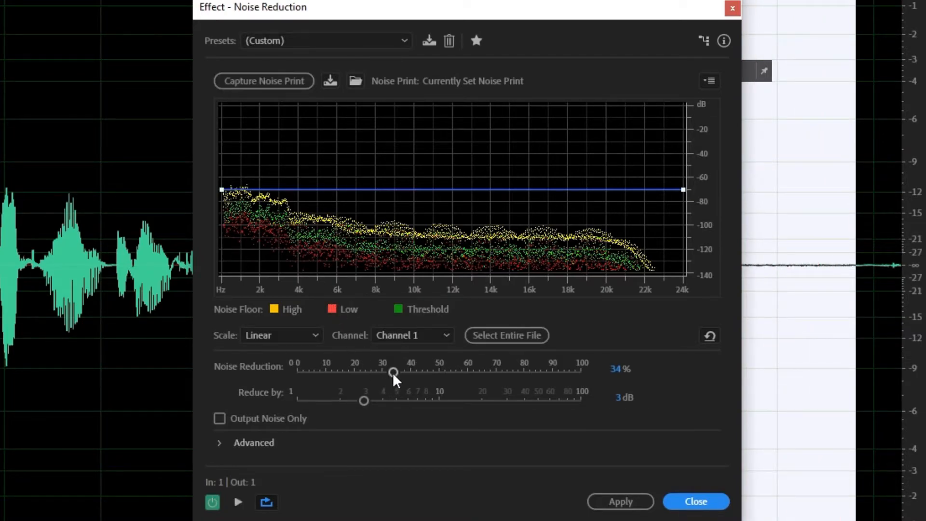
pyautogui.moveTo(393, 374); pyautogui.dragTo(421, 386)
pyautogui.press('space')
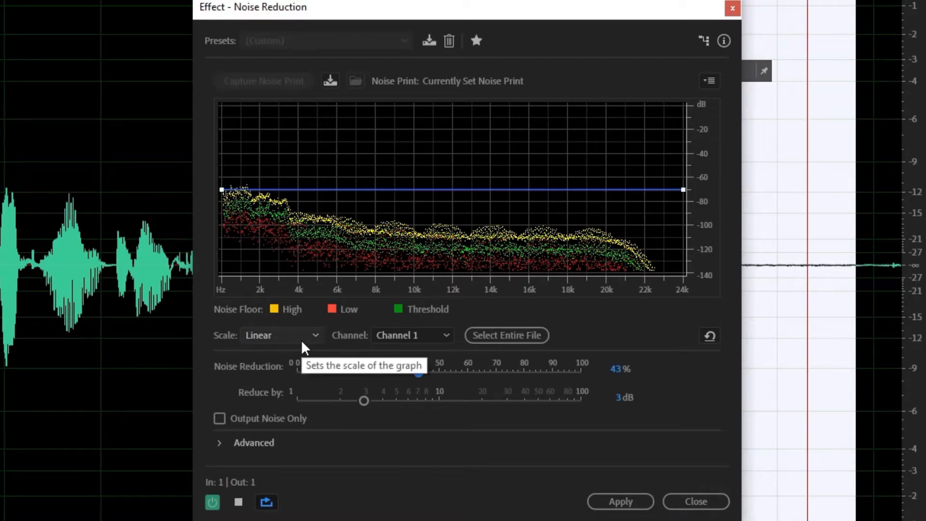
pyautogui.moveTo(364, 403); pyautogui.dragTo(373, 406)
pyautogui.moveTo(420, 374); pyautogui.dragTo(470, 379)
pyautogui.press('space')
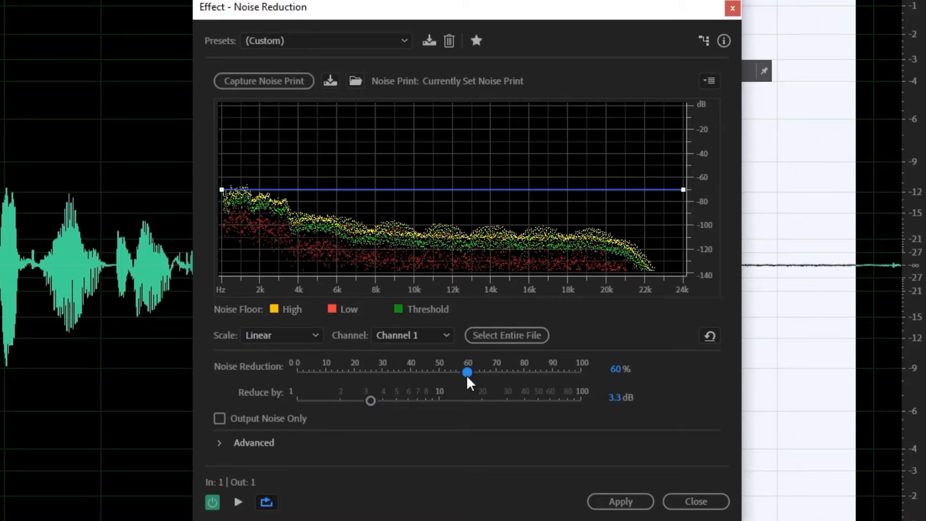
# Step: Extend the noise reduction to the entire file and preview the result
pyautogui.click(487, 337)
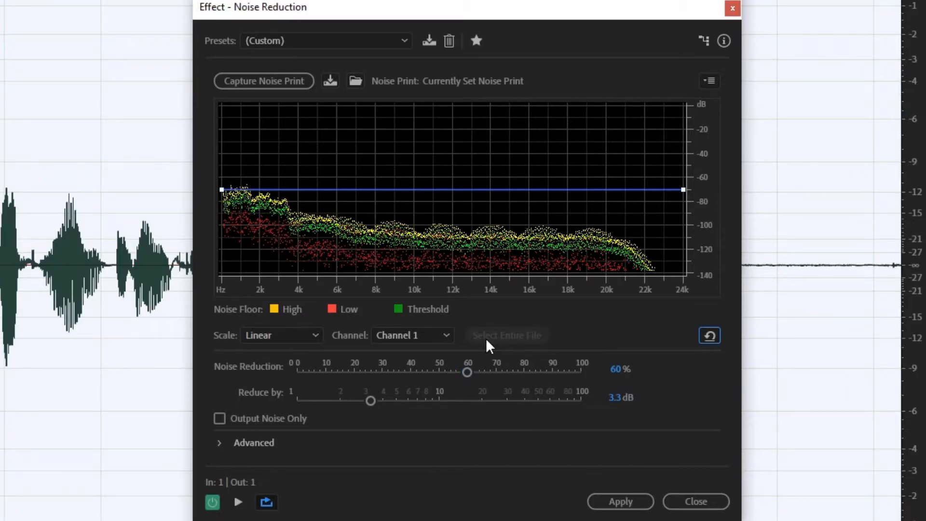
pyautogui.press('space')
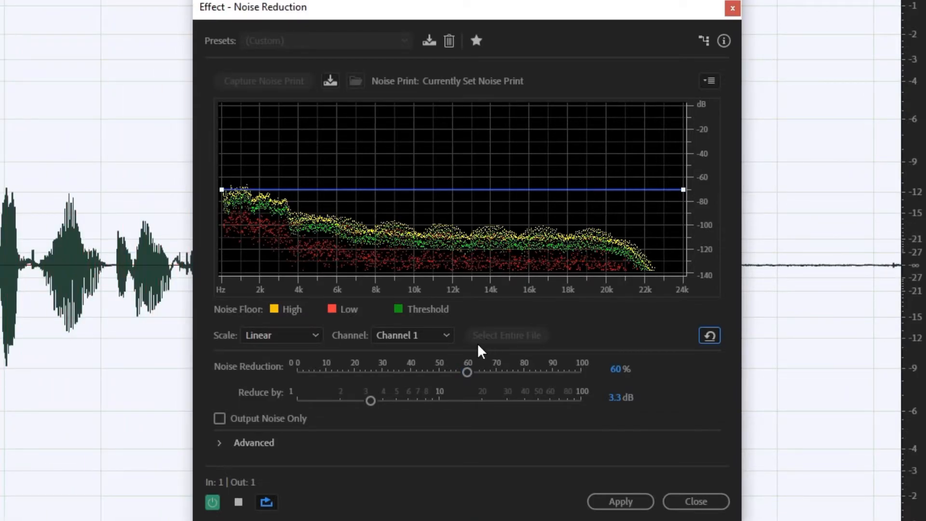
pyautogui.press('space')
# Step: Set Noise Reduction to 72% and Reduce by to 8 dB, checking the result in the preview
pyautogui.moveTo(467, 371); pyautogui.dragTo(502, 371)
pyautogui.moveTo(371, 400); pyautogui.dragTo(409, 401)
pyautogui.press('space')
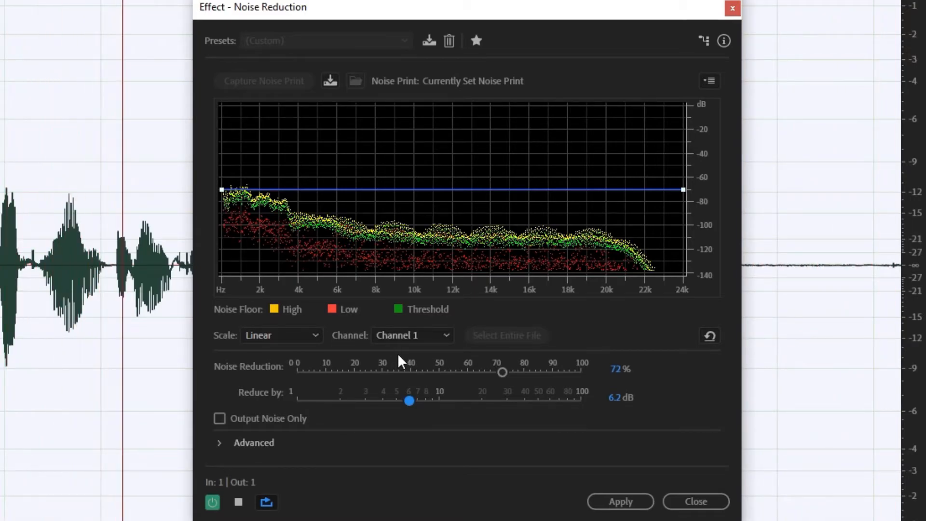
pyautogui.moveTo(407, 401); pyautogui.dragTo(424, 408)
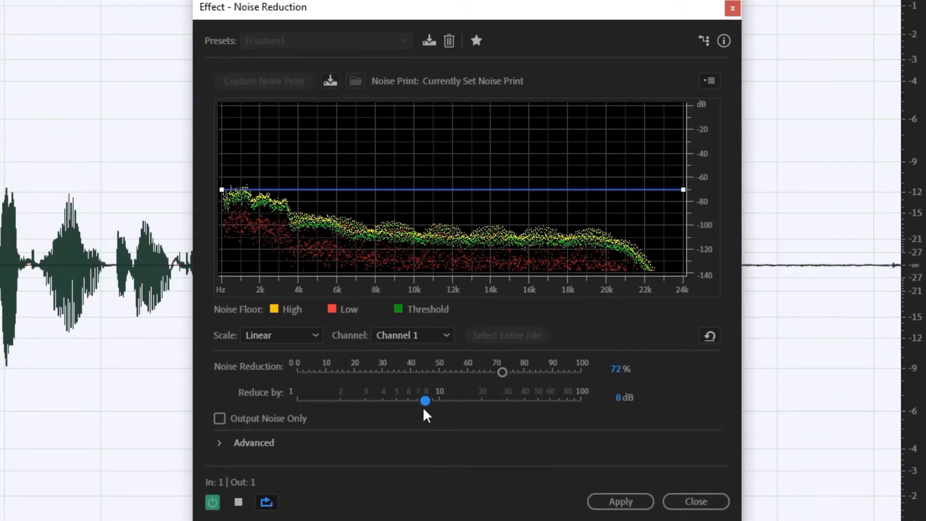
pyautogui.press('space')
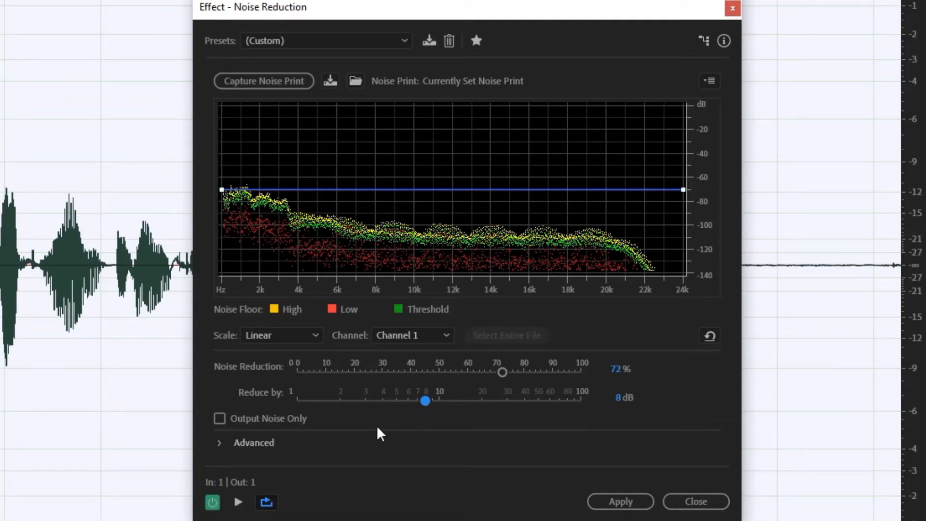
# Step: Apply the noise reduction to the entire file and save the processed audio, closing Audition to return to Premiere Pro
pyautogui.click(223, 444)
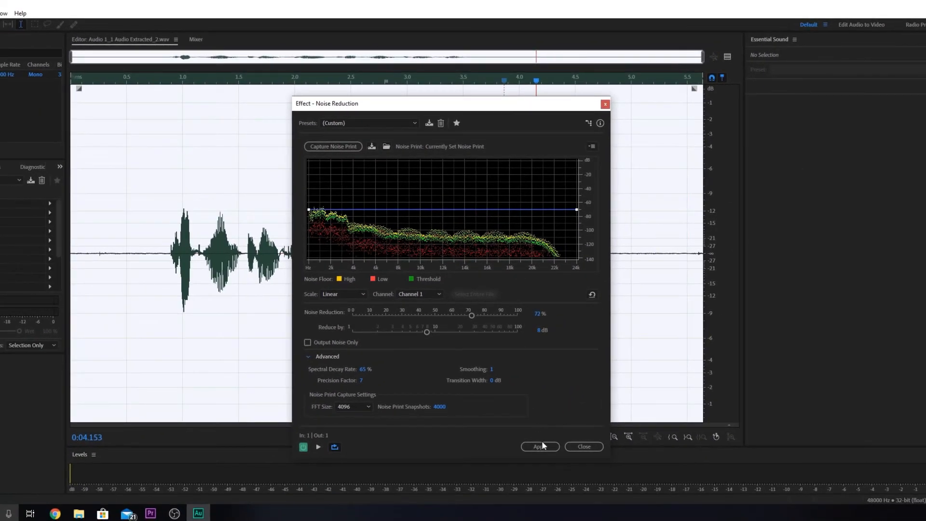
pyautogui.click(541, 447)
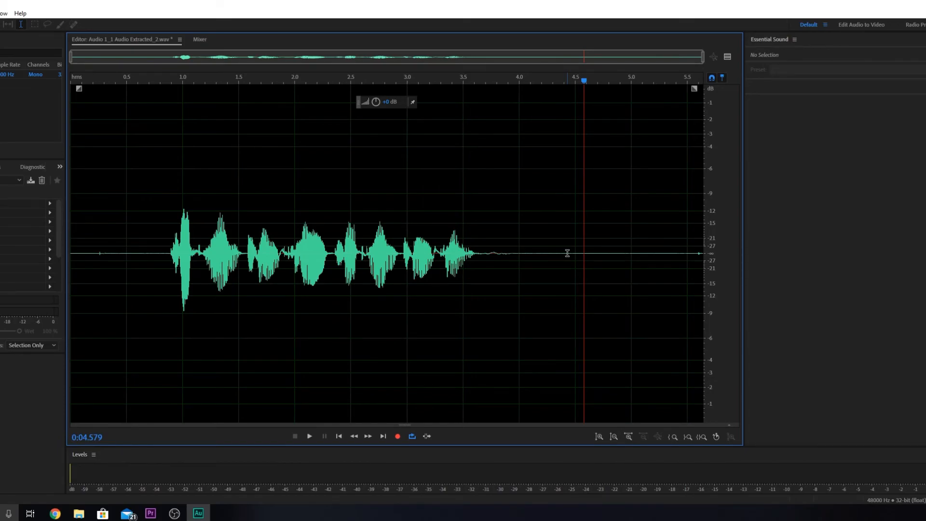
pyautogui.hotkey('ctrl', 's')
pyautogui.hotkey('alt', 'F4')
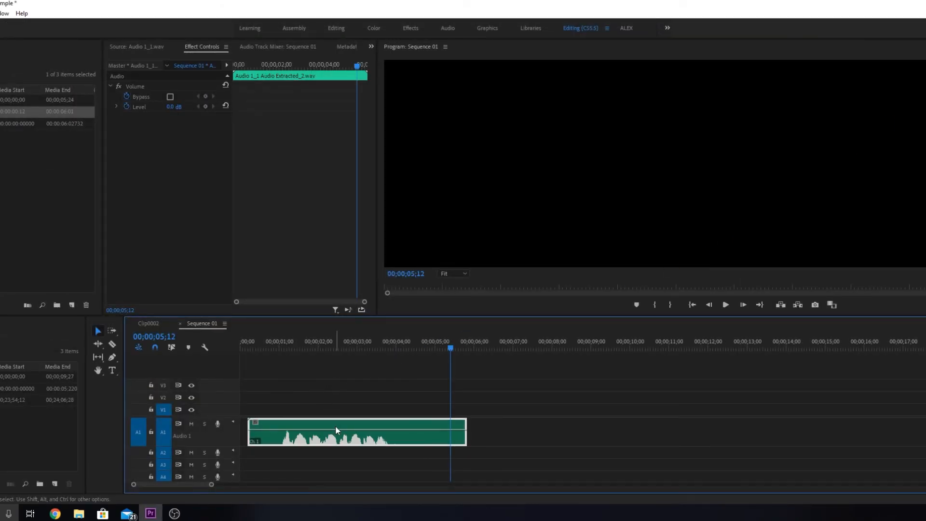
# Step: Play the speech-free end of the cleaned clip in Sequence 01, starting from about 4 seconds
pyautogui.moveTo(423, 349); pyautogui.dragTo(405, 351)
pyautogui.press('space')
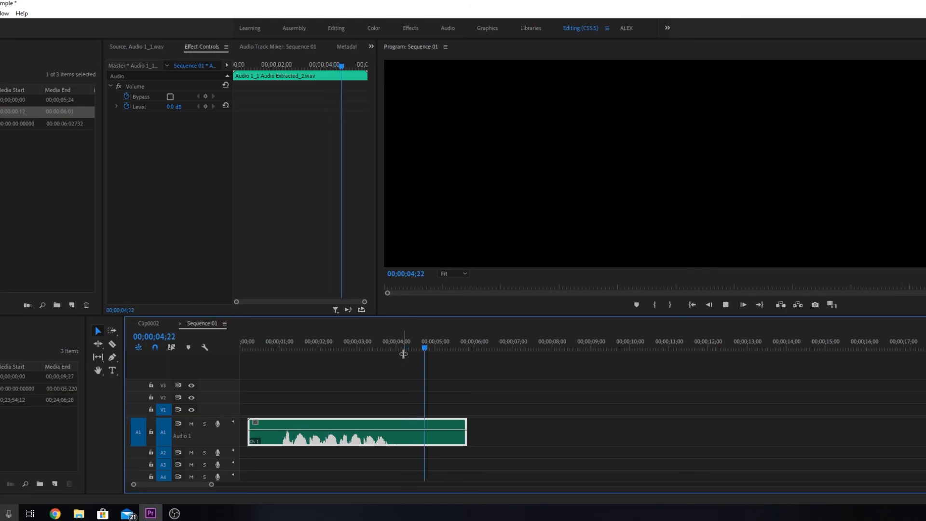
pyautogui.press('space')
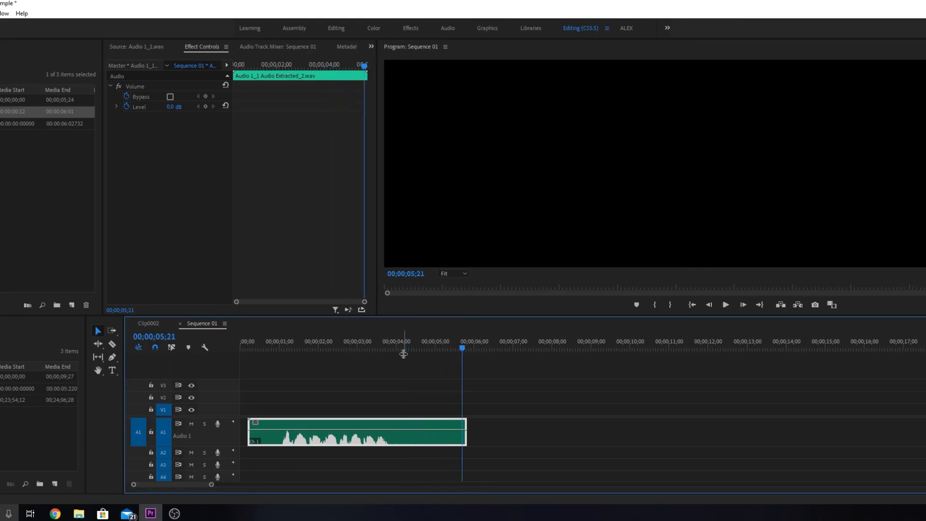